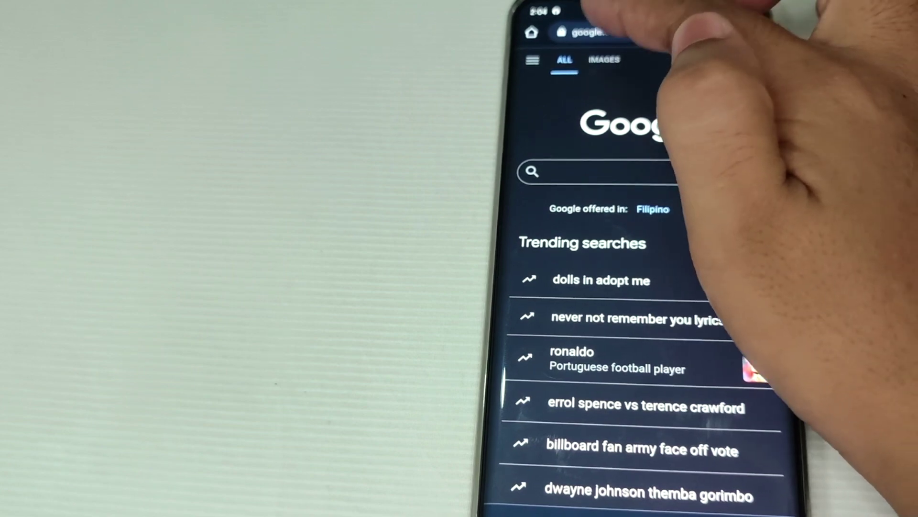
Go to cohesive.so in Chrome via the address bar suggestion.
{"action": "left_click", "coordinate": [599, 32]}
{"action": "type", "text": "c"}
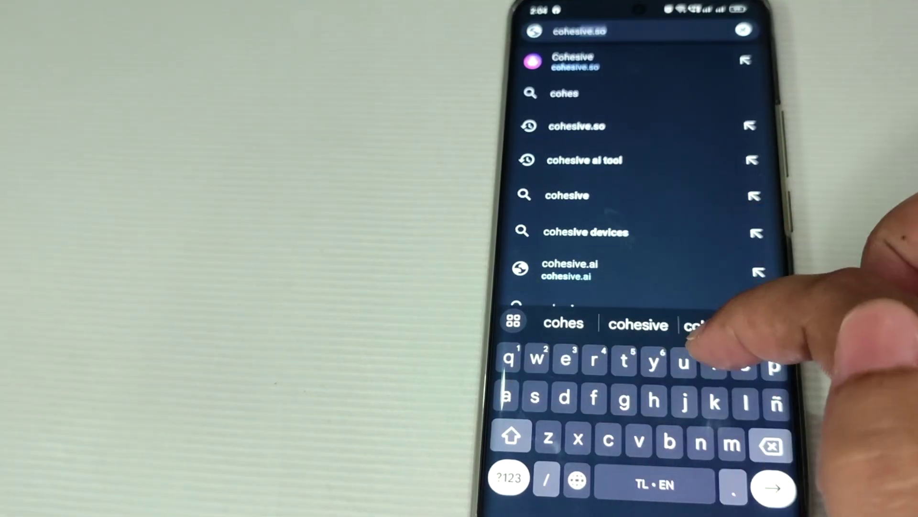
{"action": "type", "text": "ve."}
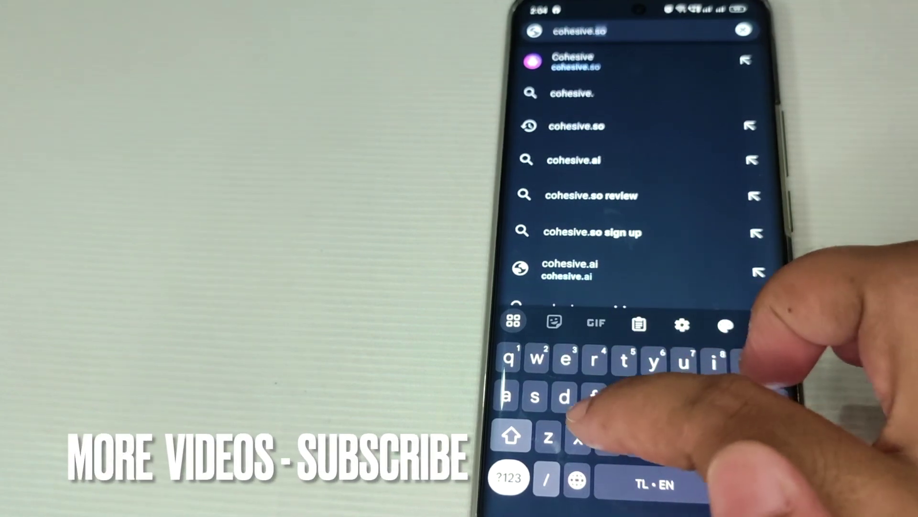
{"action": "type", "text": "o"}
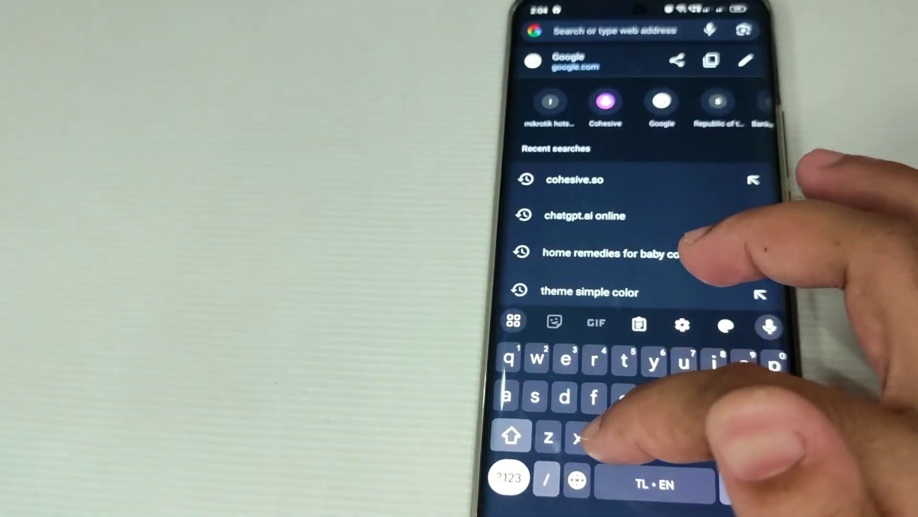
{"action": "type", "text": "cohes"}
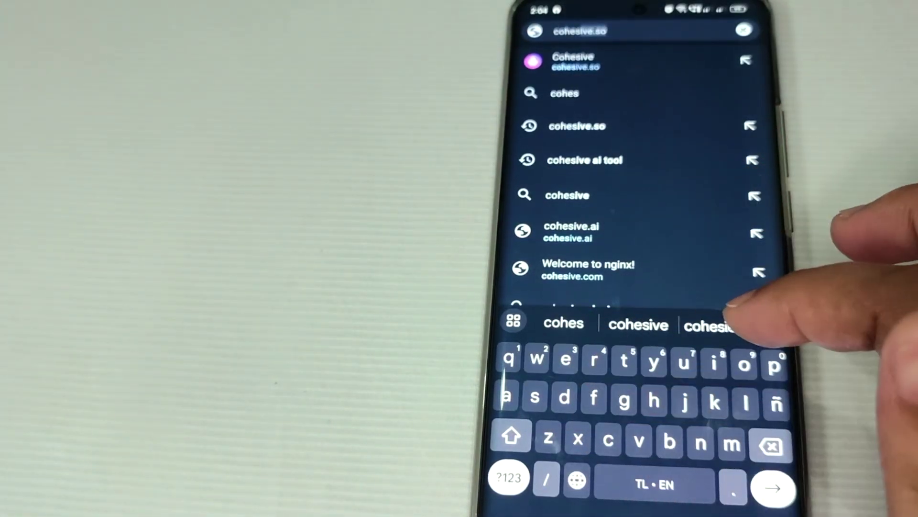
{"action": "left_click", "coordinate": [574, 61]}
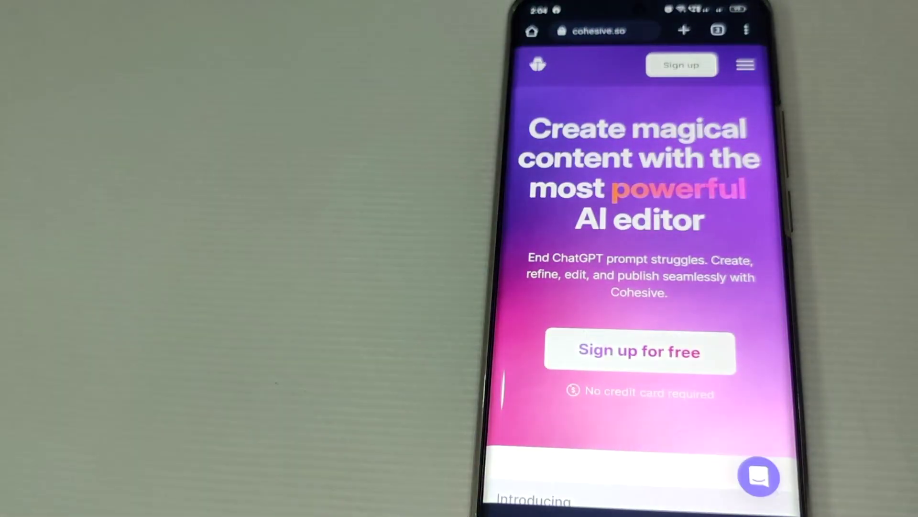
{"action": "scroll", "coordinate": [718, 323], "scroll_direction": "down", "scroll_amount": 5}
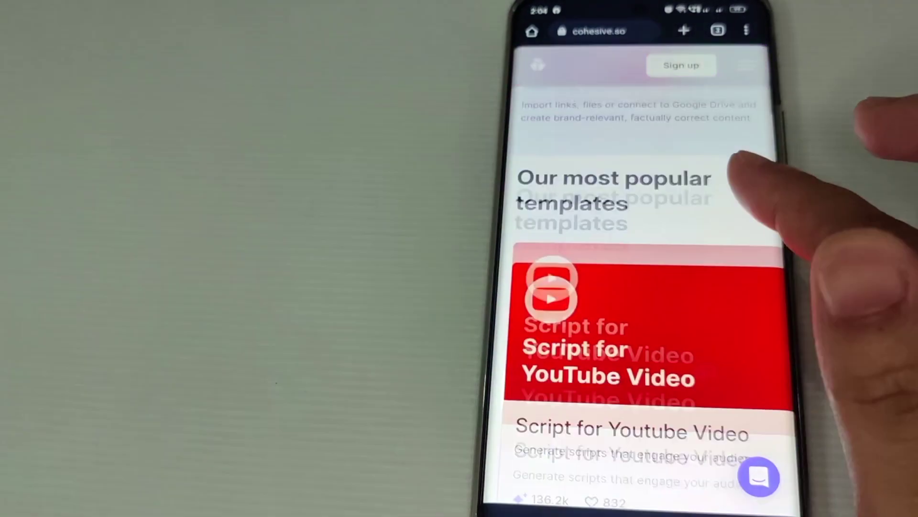
{"action": "scroll", "coordinate": [718, 216], "scroll_direction": "up", "scroll_amount": 5}
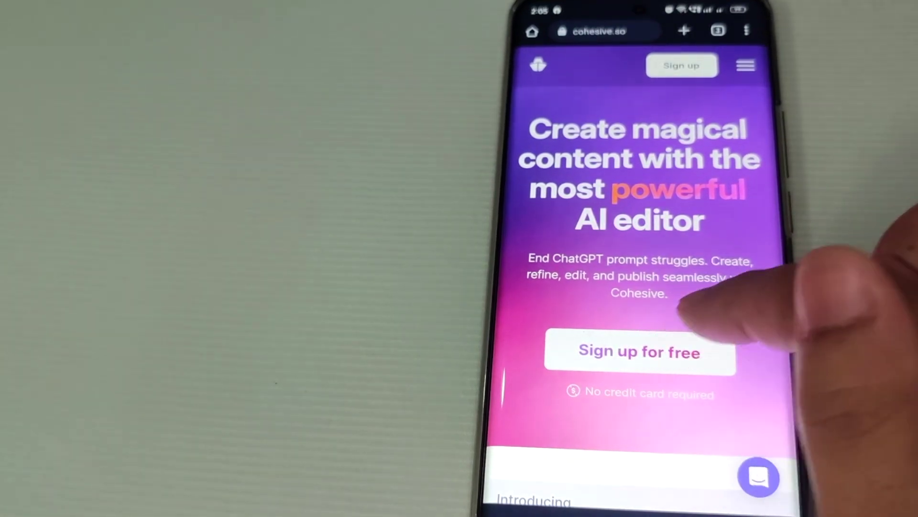
{"action": "left_click", "coordinate": [675, 350]}
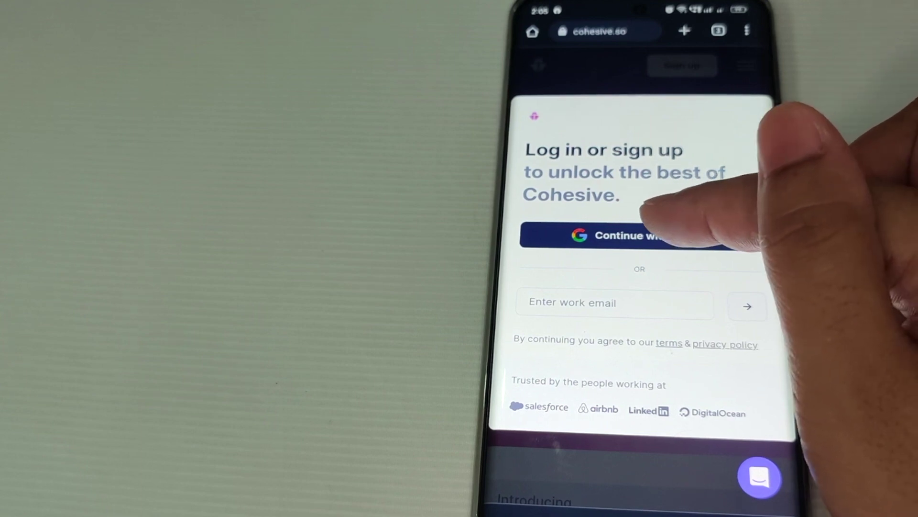
Sign up for Cohesive with a Google account.
{"action": "left_click", "coordinate": [632, 236]}
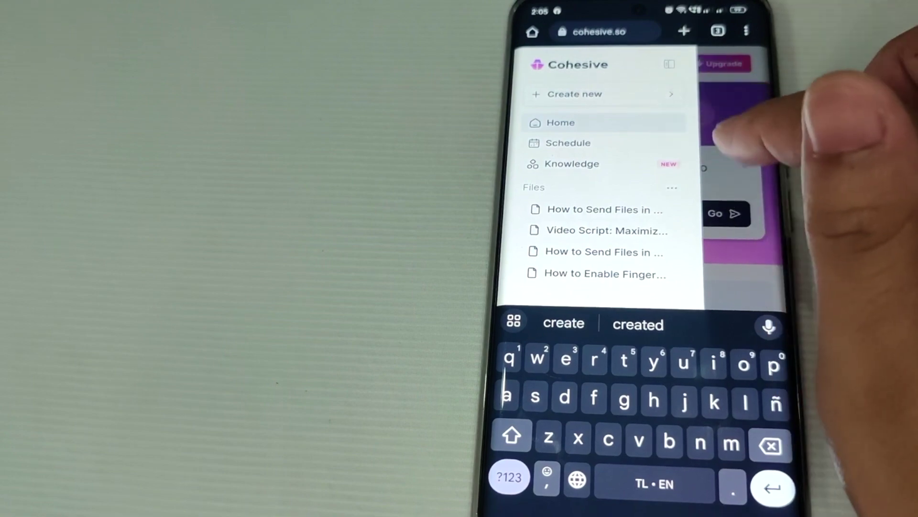
Dismiss the sidebar to reveal the prompt box and curated templates.
{"action": "left_click", "coordinate": [722, 193]}
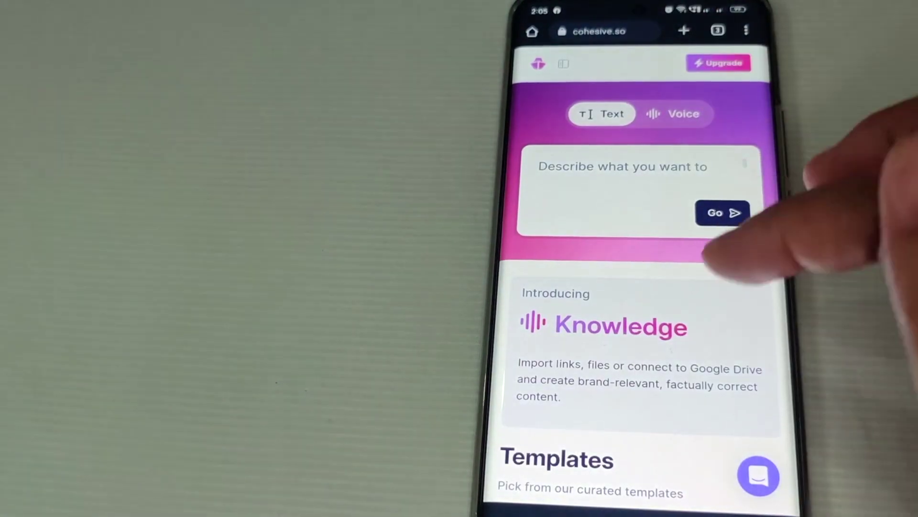
{"action": "scroll", "coordinate": [639, 323], "scroll_direction": "down", "scroll_amount": 10}
{"action": "scroll", "coordinate": [638, 323], "scroll_direction": "up", "scroll_amount": 10}
{"action": "scroll", "coordinate": [639, 323], "scroll_direction": "down", "scroll_amount": 3}
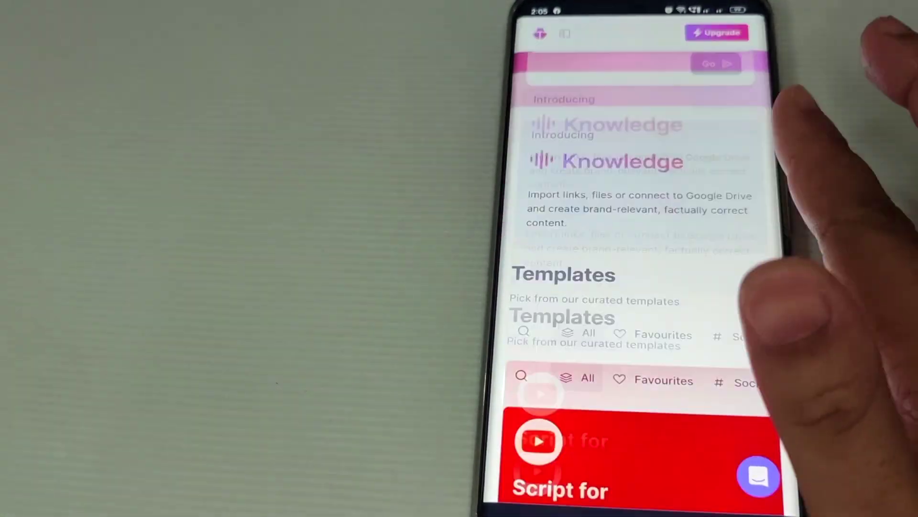
{"action": "scroll", "coordinate": [639, 323], "scroll_direction": "down", "scroll_amount": 5}
{"action": "scroll", "coordinate": [638, 323], "scroll_direction": "up", "scroll_amount": 10}
{"action": "scroll", "coordinate": [639, 323], "scroll_direction": "down", "scroll_amount": 8}
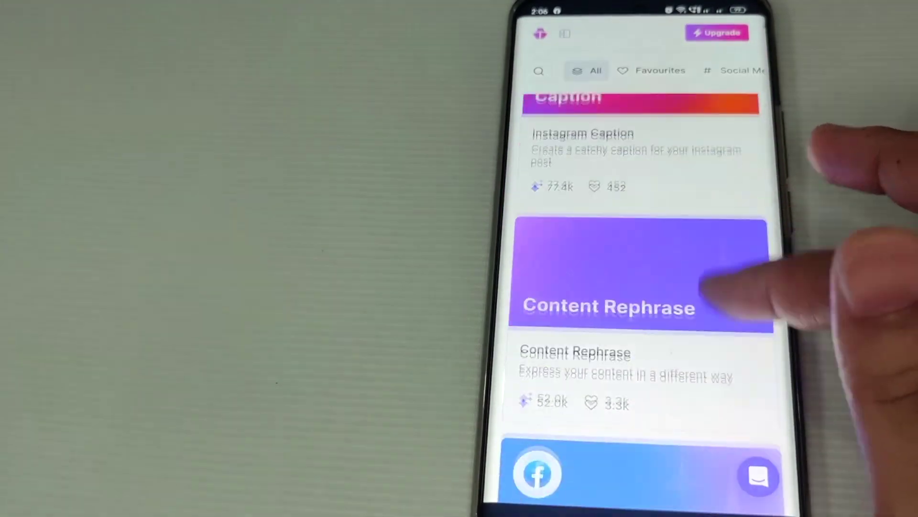
{"action": "scroll", "coordinate": [760, 276], "scroll_direction": "down", "scroll_amount": 5}
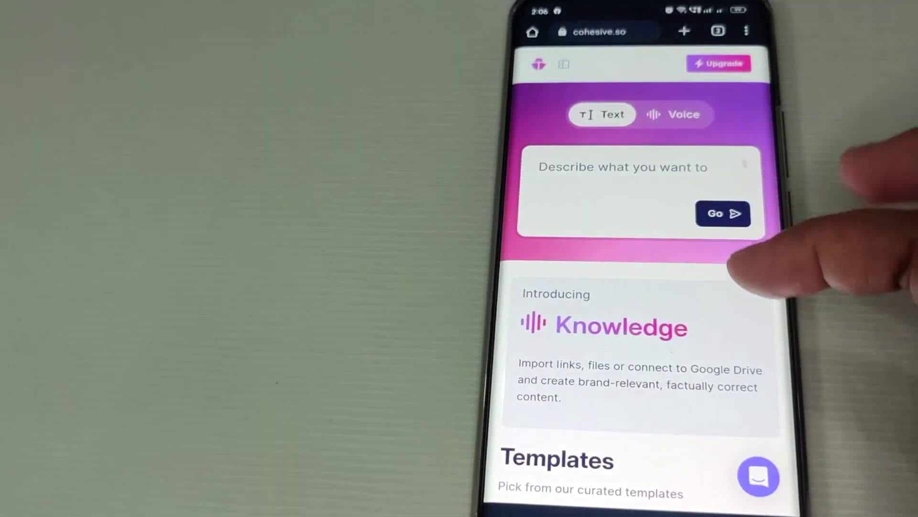
{"action": "scroll", "coordinate": [639, 323], "scroll_direction": "down", "scroll_amount": 5}
{"action": "scroll", "coordinate": [638, 323], "scroll_direction": "down", "scroll_amount": 5}
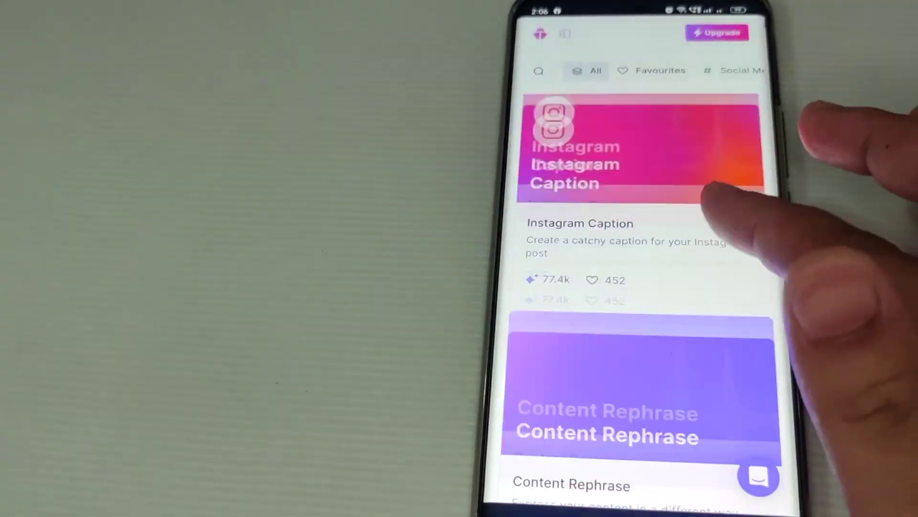
{"action": "scroll", "coordinate": [639, 323], "scroll_direction": "down", "scroll_amount": 5}
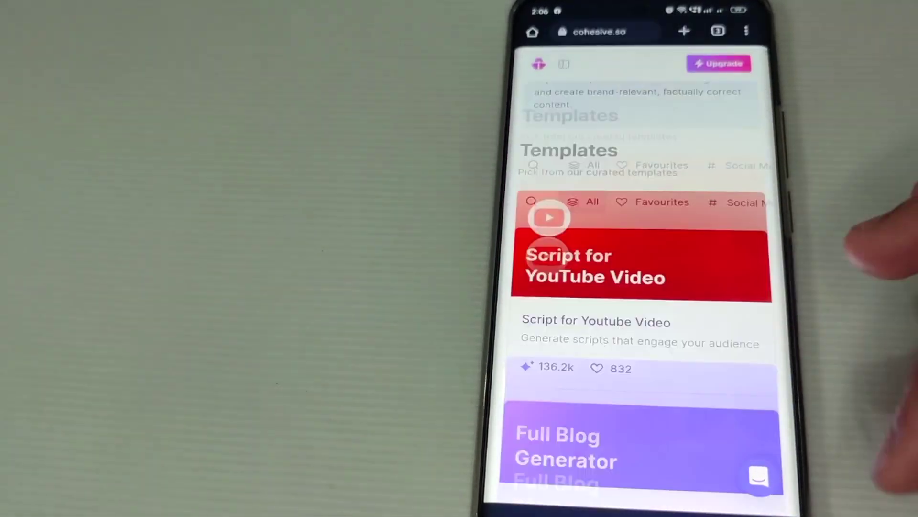
{"action": "scroll", "coordinate": [717, 324], "scroll_direction": "down", "scroll_amount": 10}
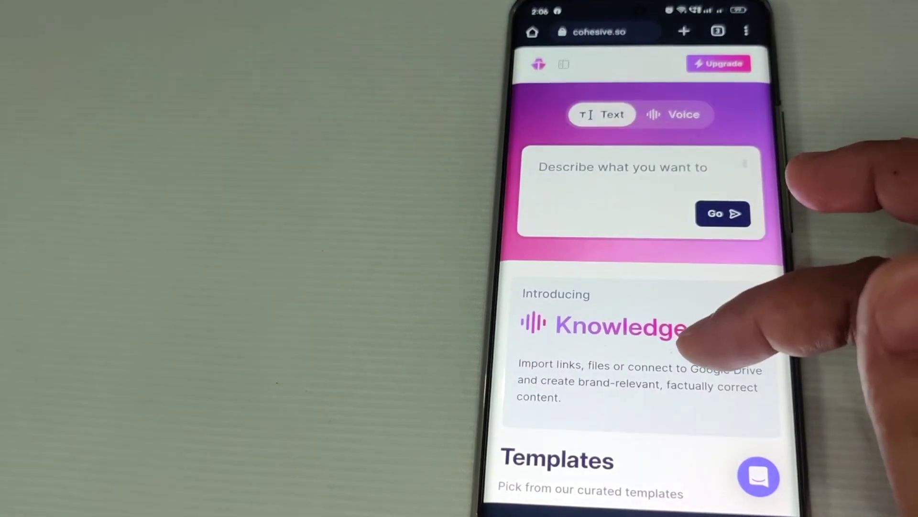
{"action": "scroll", "coordinate": [688, 280], "scroll_direction": "down", "scroll_amount": 5}
{"action": "scroll", "coordinate": [718, 215], "scroll_direction": "up", "scroll_amount": 5}
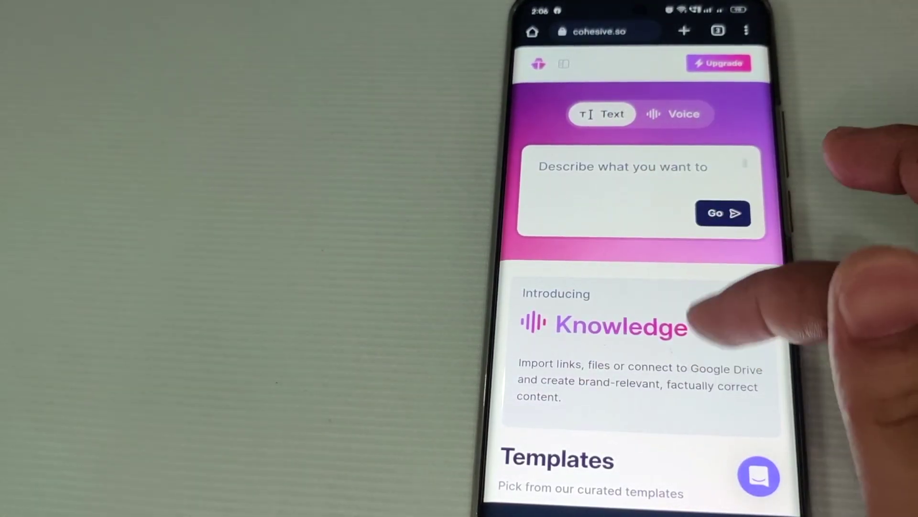
{"action": "scroll", "coordinate": [646, 287], "scroll_direction": "down", "scroll_amount": 5}
{"action": "scroll", "coordinate": [646, 287], "scroll_direction": "up", "scroll_amount": 5}
{"action": "scroll", "coordinate": [646, 287], "scroll_direction": "down", "scroll_amount": 5}
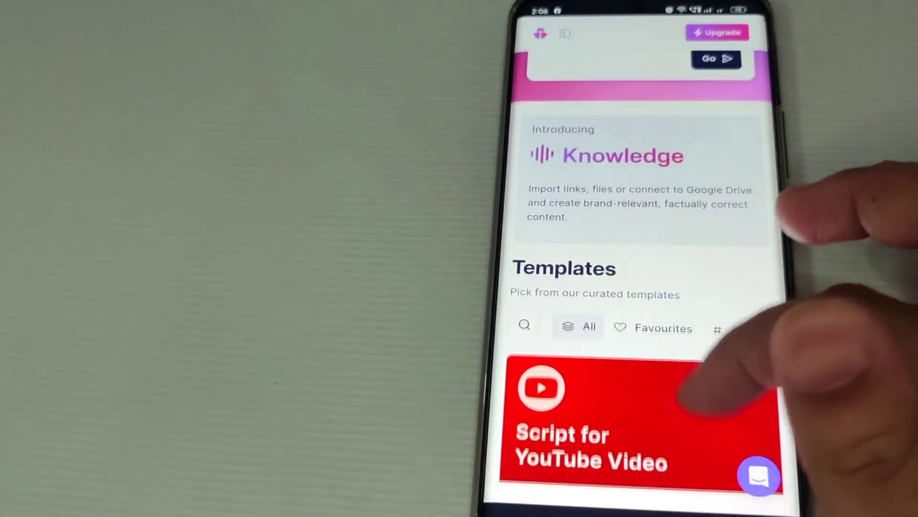
{"action": "scroll", "coordinate": [646, 287], "scroll_direction": "down", "scroll_amount": 5}
{"action": "scroll", "coordinate": [646, 287], "scroll_direction": "up", "scroll_amount": 3}
{"action": "scroll", "coordinate": [646, 287], "scroll_direction": "up", "scroll_amount": 2}
{"action": "scroll", "coordinate": [645, 287], "scroll_direction": "down", "scroll_amount": 2}
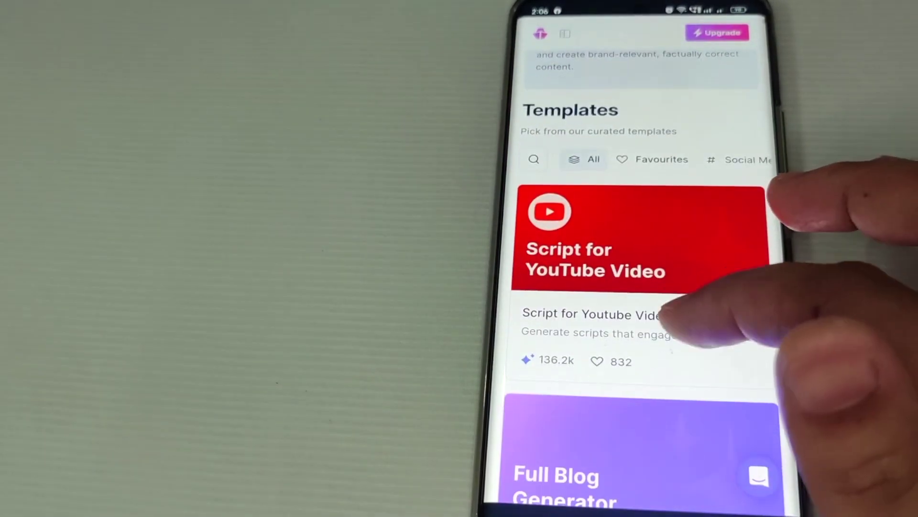
{"action": "scroll", "coordinate": [639, 287], "scroll_direction": "down", "scroll_amount": 2}
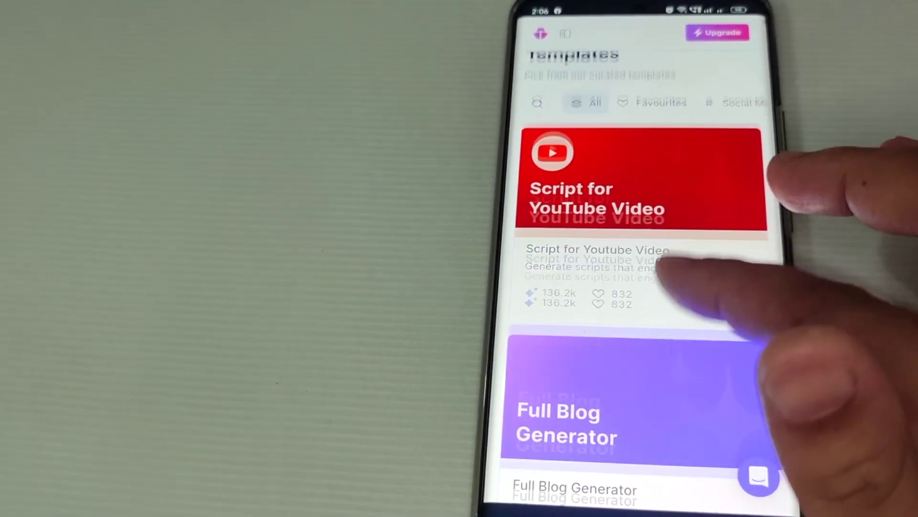
{"action": "scroll", "coordinate": [647, 287], "scroll_direction": "down", "scroll_amount": 5}
{"action": "scroll", "coordinate": [646, 287], "scroll_direction": "up", "scroll_amount": 10}
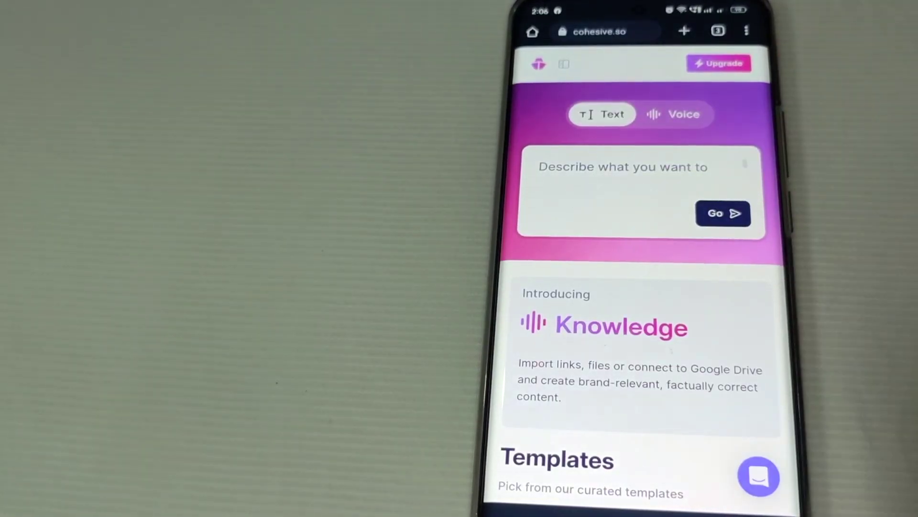